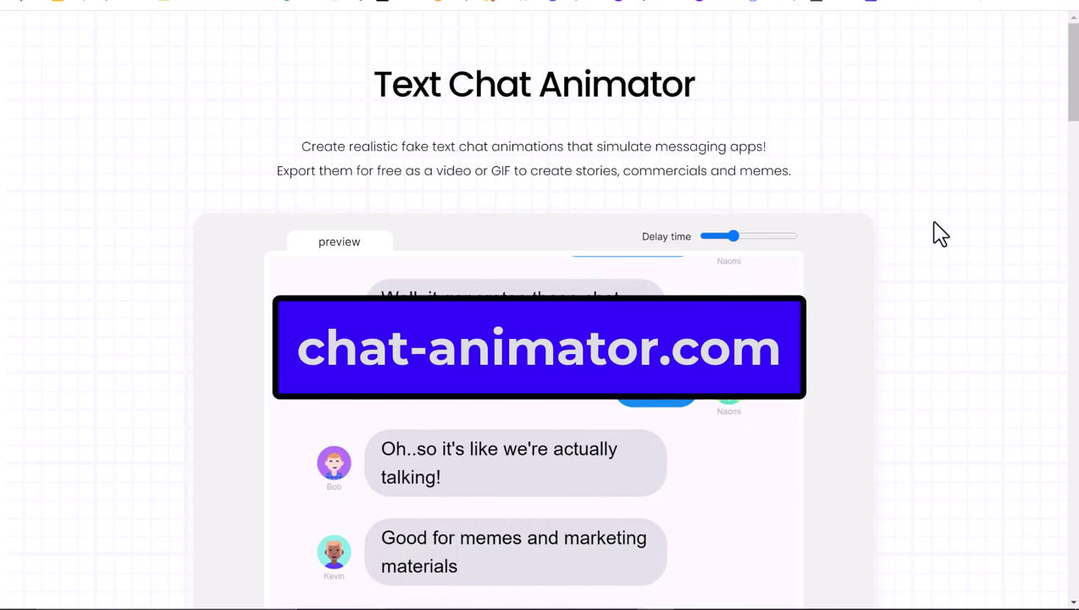
- Scroll down the page to the participant avatars and their name fields
{"action": "scroll", "coordinate": [940, 234], "scroll_direction": "down", "scroll_amount": 15}
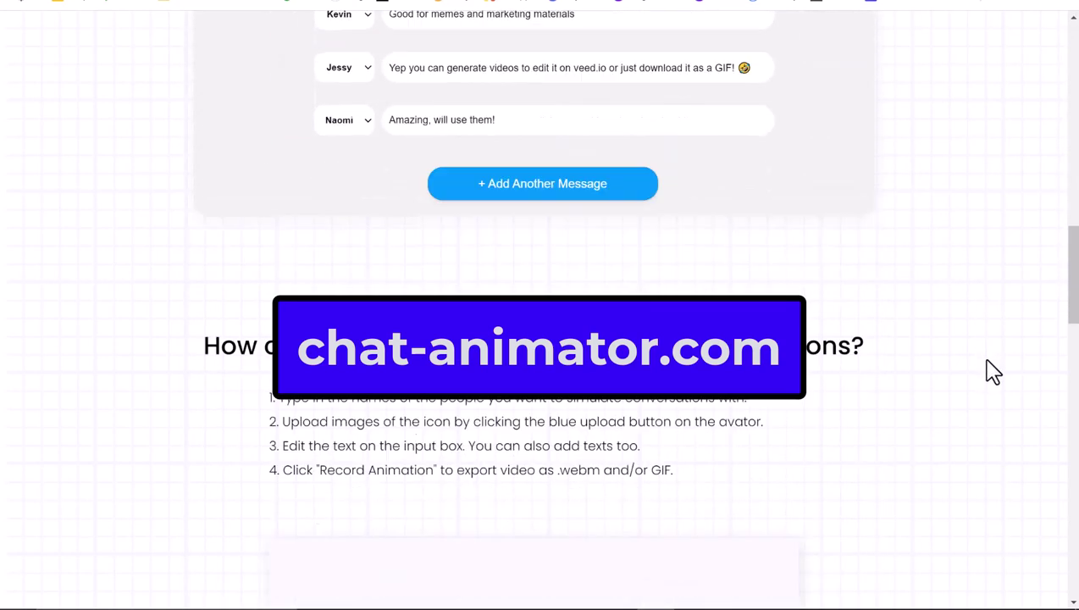
{"action": "scroll", "coordinate": [986, 373], "scroll_direction": "down", "scroll_amount": 3}
{"action": "scroll", "coordinate": [985, 364], "scroll_direction": "up", "scroll_amount": 15}
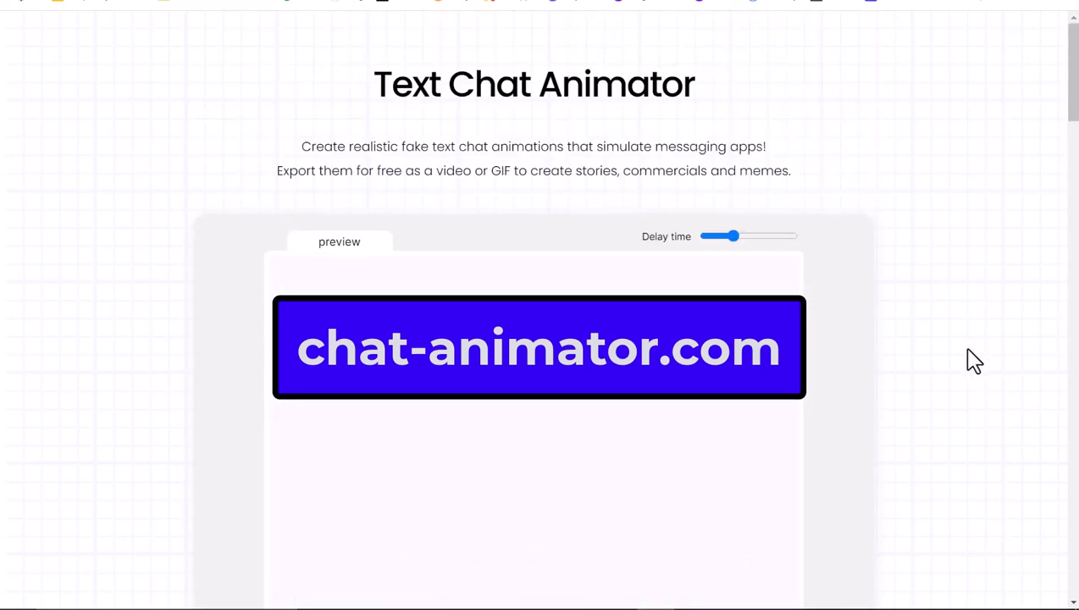
{"action": "scroll", "coordinate": [971, 356], "scroll_direction": "down", "scroll_amount": 4}
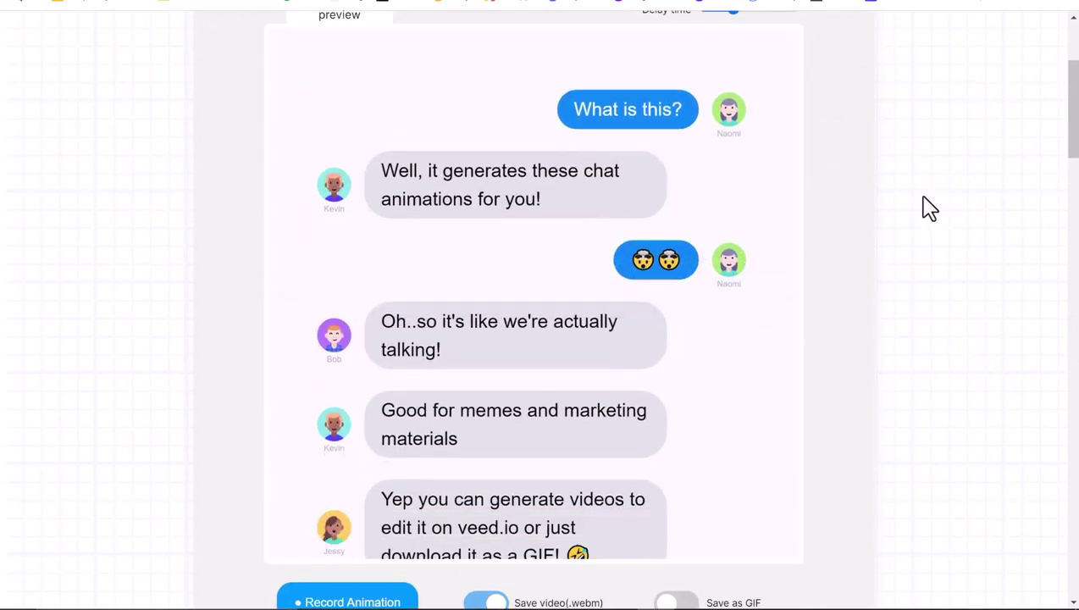
{"action": "scroll", "coordinate": [930, 209], "scroll_direction": "down", "scroll_amount": 5}
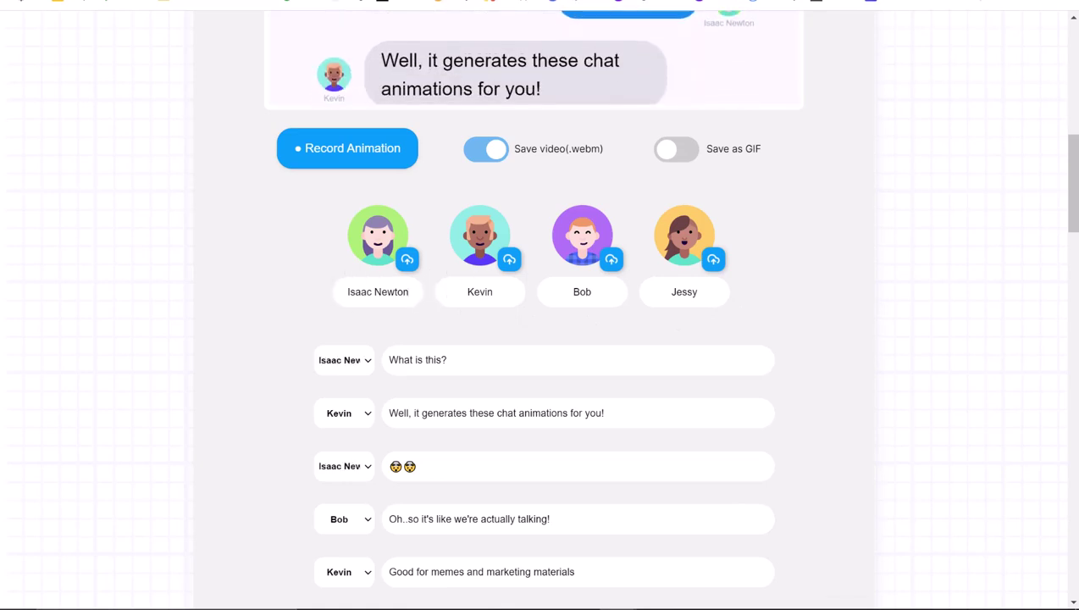
- Replace Bob's and Jessy's names with Galileo Galilei and Marie Curie by pasting
{"action": "double_click", "coordinate": [582, 292]}
{"action": "type", "text": "Galileo Galilei"}
{"action": "double_click", "coordinate": [680, 292]}
{"action": "type", "text": "Marie Curie"}
{"action": "left_click", "coordinate": [809, 292]}
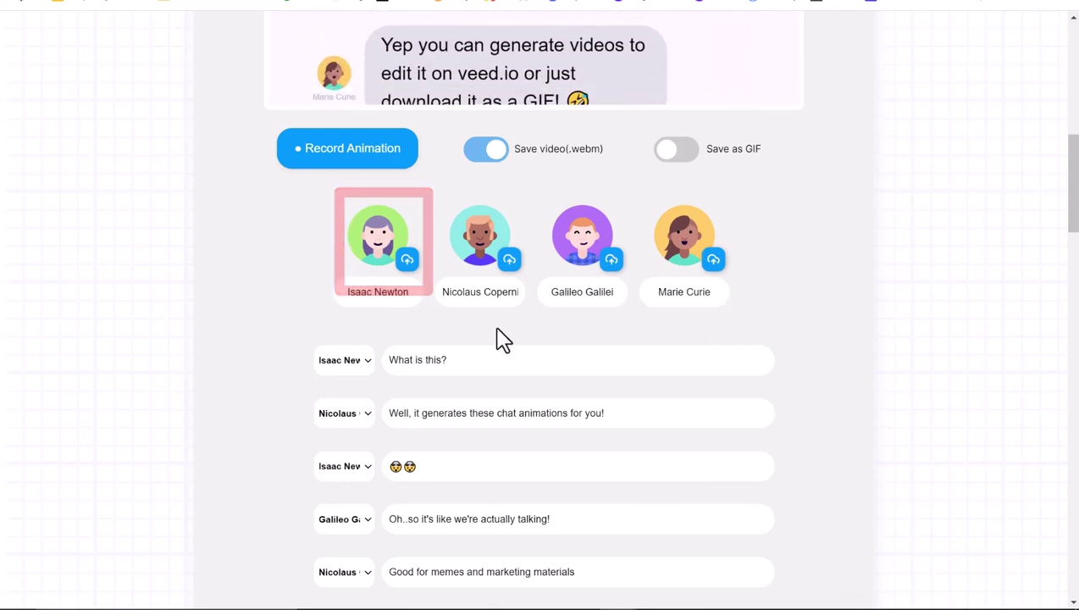
- Load the Newton, Copernicus, Galileo and Curie portrait files as the four participants' avatars
{"action": "left_click", "coordinate": [407, 260]}
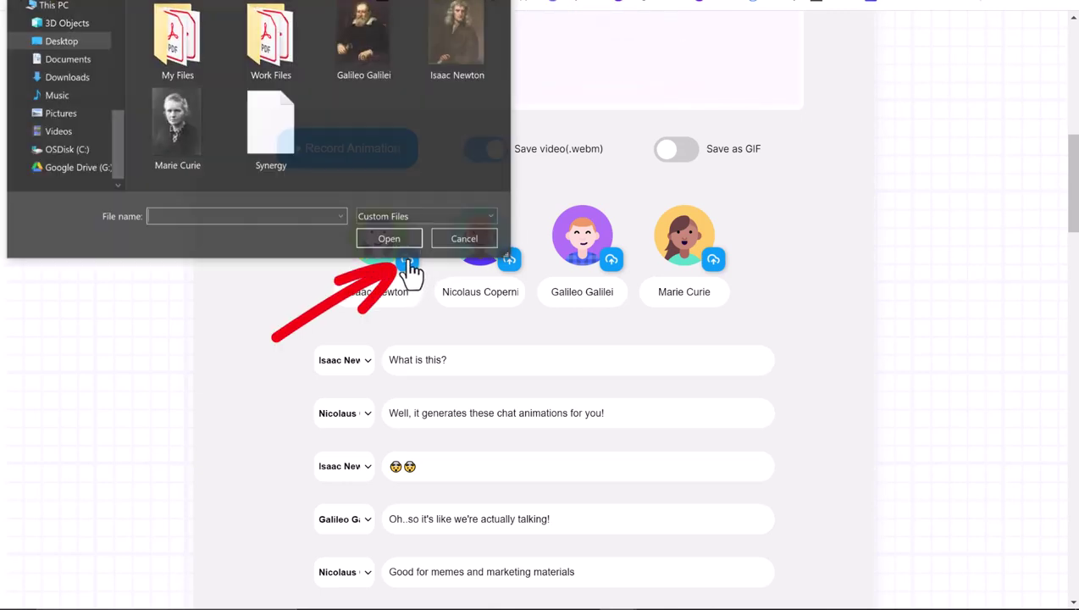
{"action": "left_click", "coordinate": [451, 51]}
{"action": "double_click", "coordinate": [449, 47]}
{"action": "left_click", "coordinate": [509, 261]}
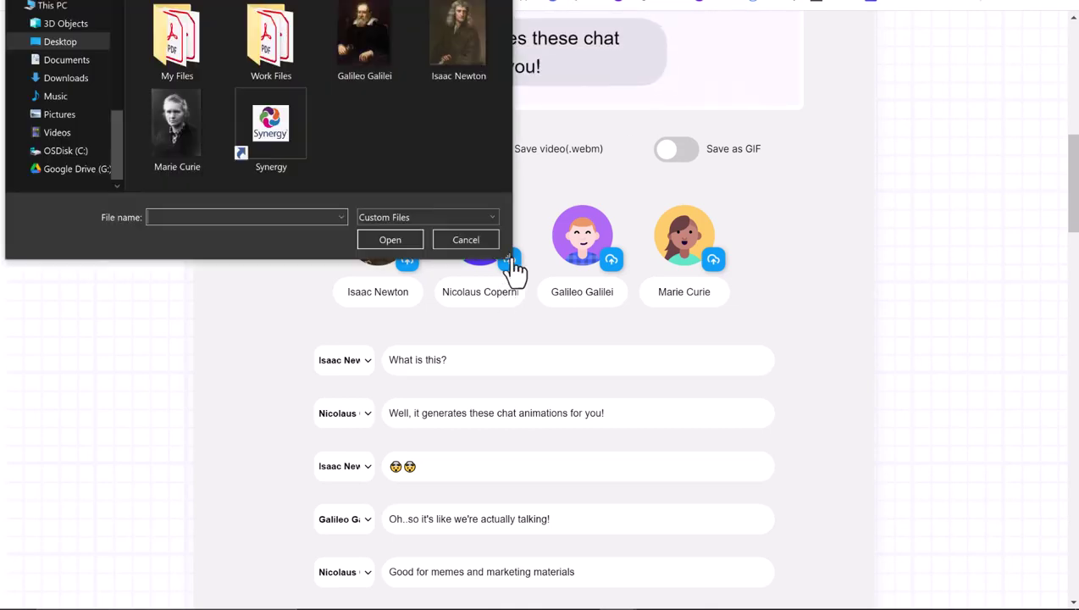
{"action": "double_click", "coordinate": [364, 127]}
{"action": "left_click", "coordinate": [610, 259]}
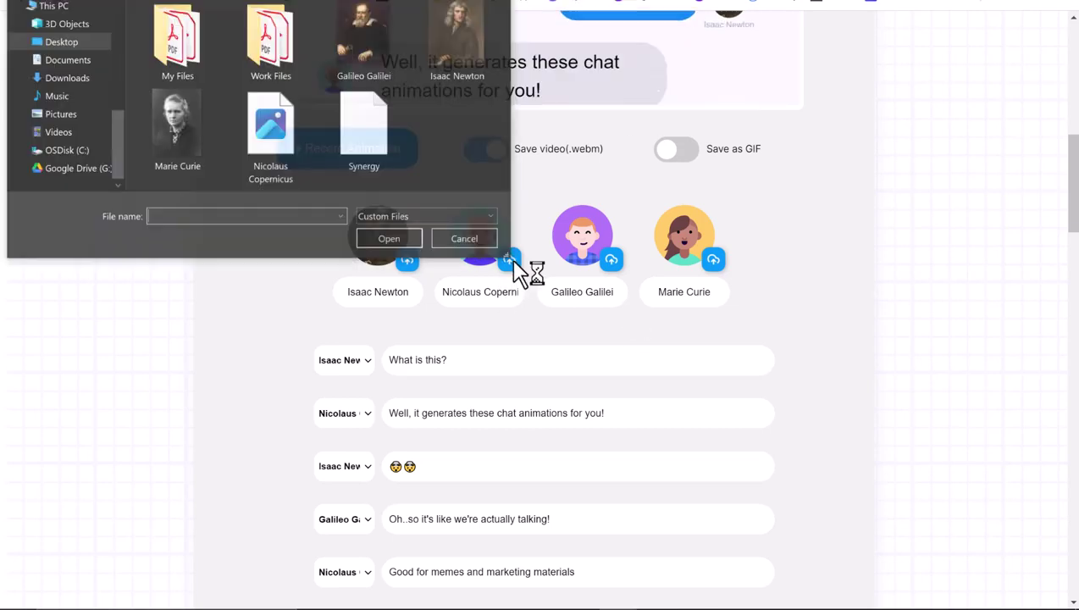
{"action": "double_click", "coordinate": [364, 47]}
{"action": "left_click", "coordinate": [713, 259]}
{"action": "double_click", "coordinate": [193, 145]}
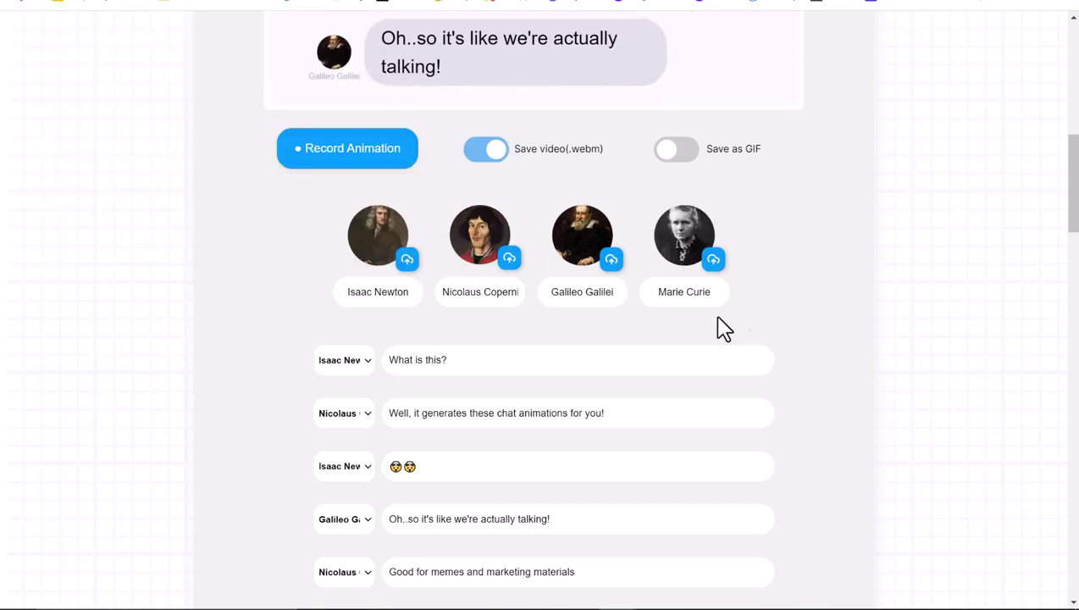
- Keep Isaac Newton as the first speaker and select the 'What is this?' text to replace
{"action": "scroll", "coordinate": [641, 338], "scroll_direction": "down", "scroll_amount": 2}
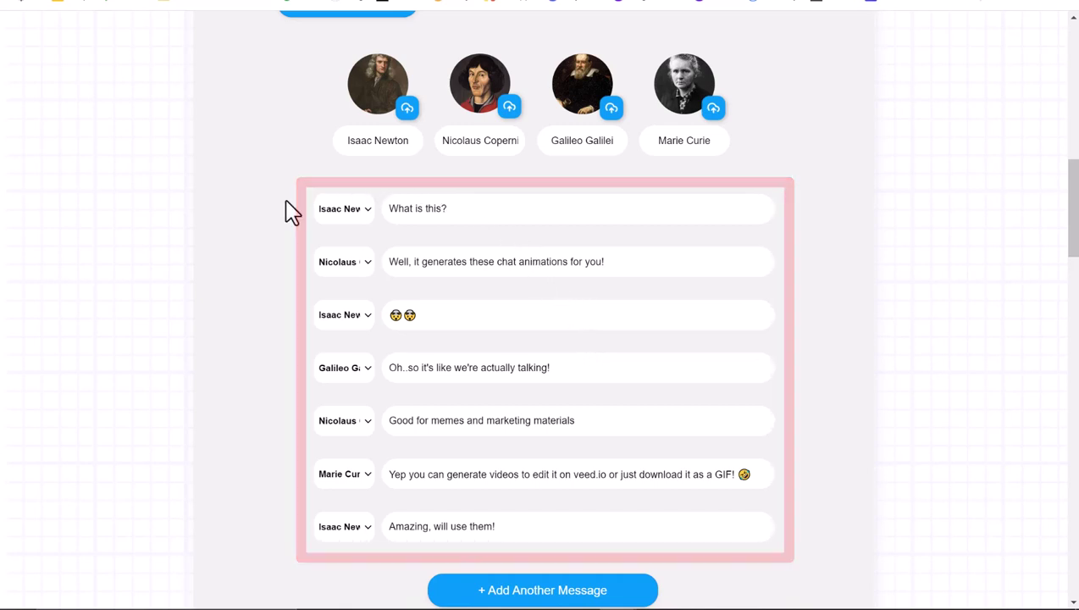
{"action": "left_click", "coordinate": [365, 215]}
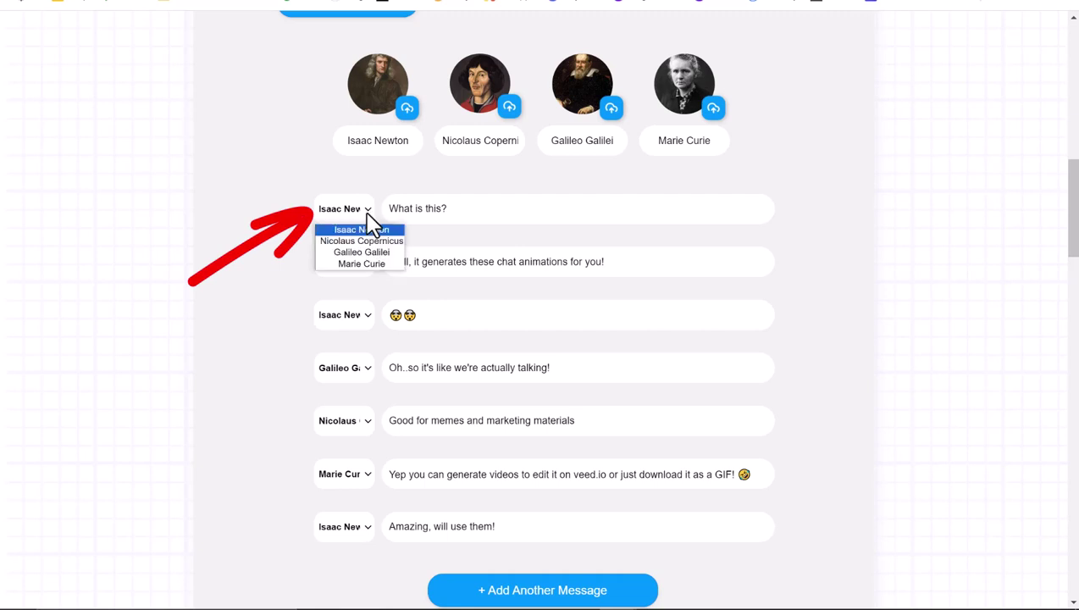
{"action": "left_click", "coordinate": [365, 230]}
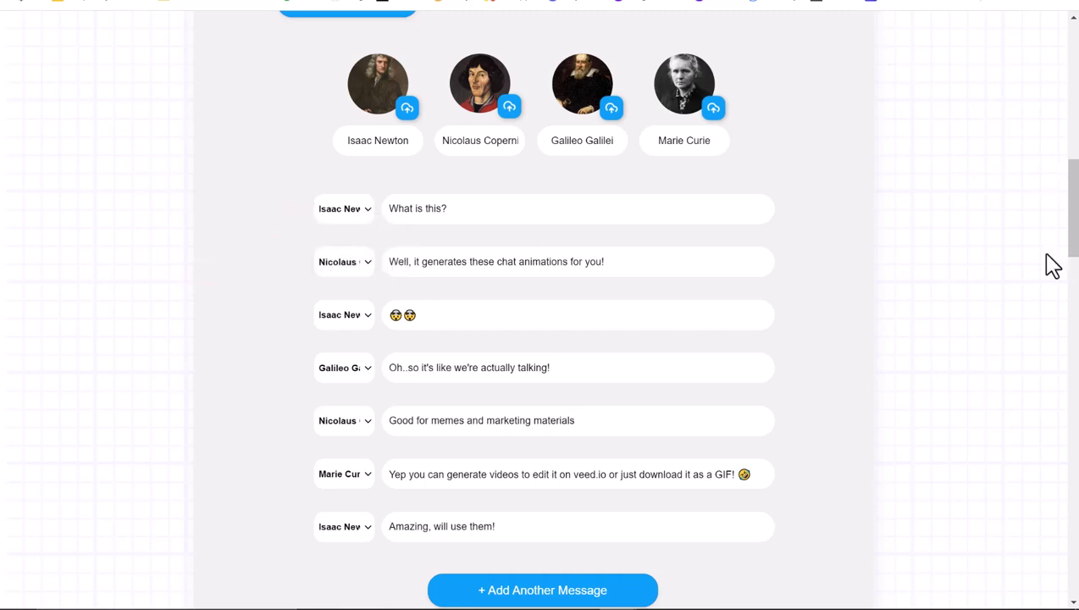
{"action": "left_click_drag", "start_coordinate": [474, 208], "coordinate": [402, 208]}
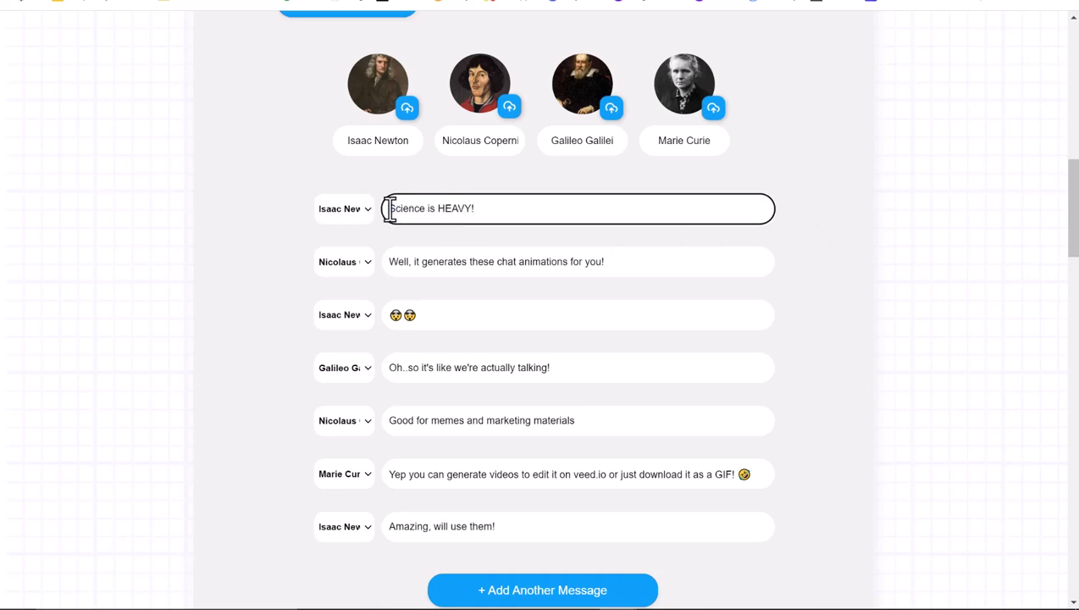
- Make message 2 Marie Curie's 'It also kills!' and message 3 Copernicus's 'And it is everywhere, even in the sky.'
{"action": "left_click", "coordinate": [368, 262]}
{"action": "left_click", "coordinate": [356, 314]}
{"action": "type", "text": "It also kills!"}
{"action": "left_click", "coordinate": [368, 314]}
{"action": "left_click", "coordinate": [357, 343]}
{"action": "triple_click", "coordinate": [429, 312]}
{"action": "type", "text": "And it is everywhere, even in the sky."}
- Set message 4 to Galileo, 'And even more distant', and message 5 to Marie Curie's protective-clothing warning
{"action": "scroll", "coordinate": [368, 302], "scroll_direction": "down", "scroll_amount": 1}
{"action": "left_click", "coordinate": [367, 292]}
{"action": "left_click", "coordinate": [356, 333]}
{"action": "triple_click", "coordinate": [433, 291]}
{"action": "type", "text": "And even more distant"}
{"action": "left_click", "coordinate": [368, 345]}
{"action": "left_click", "coordinate": [359, 397]}
{"action": "triple_click", "coordinate": [474, 345]}
{"action": "type", "text": "Just be careful with your learning and wear protective clothing!"}
- Give message 6 to Isaac Newton, 'And brace yourself against all those moving objects!', and message 7 to Copernicus
{"action": "left_click", "coordinate": [356, 401]}
{"action": "left_click", "coordinate": [357, 415]}
{"action": "triple_click", "coordinate": [474, 398]}
{"action": "type", "text": "And brace yourself against all those moving objects!"}
{"action": "left_click", "coordinate": [367, 450]}
{"action": "left_click", "coordinate": [356, 480]}
{"action": "left_click", "coordinate": [406, 453]}
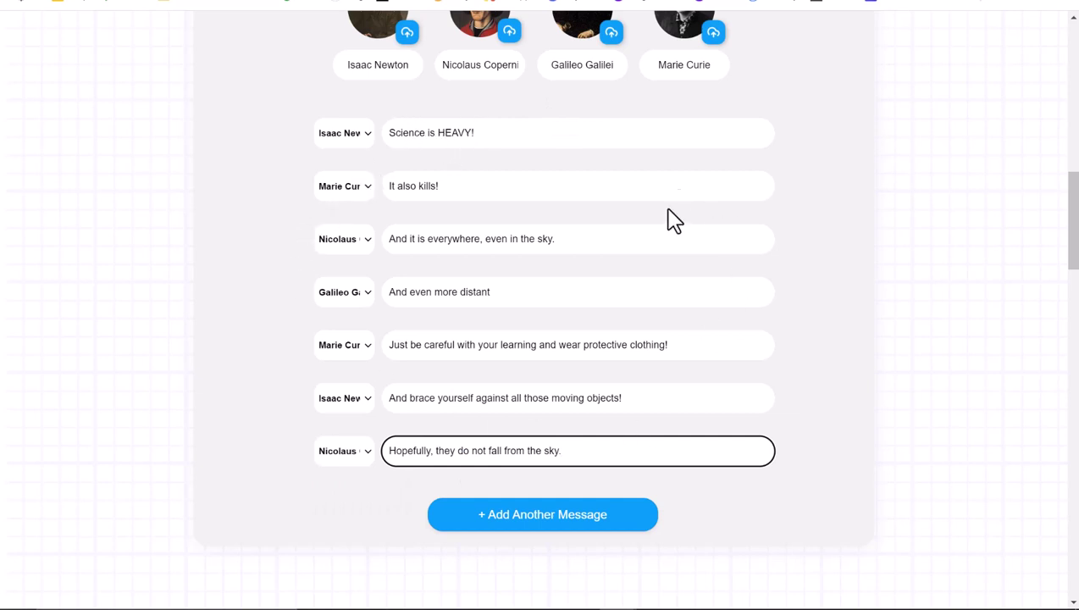
- Add an eighth message from Galileo Galilei reading ':)'
{"action": "left_click", "coordinate": [512, 529]}
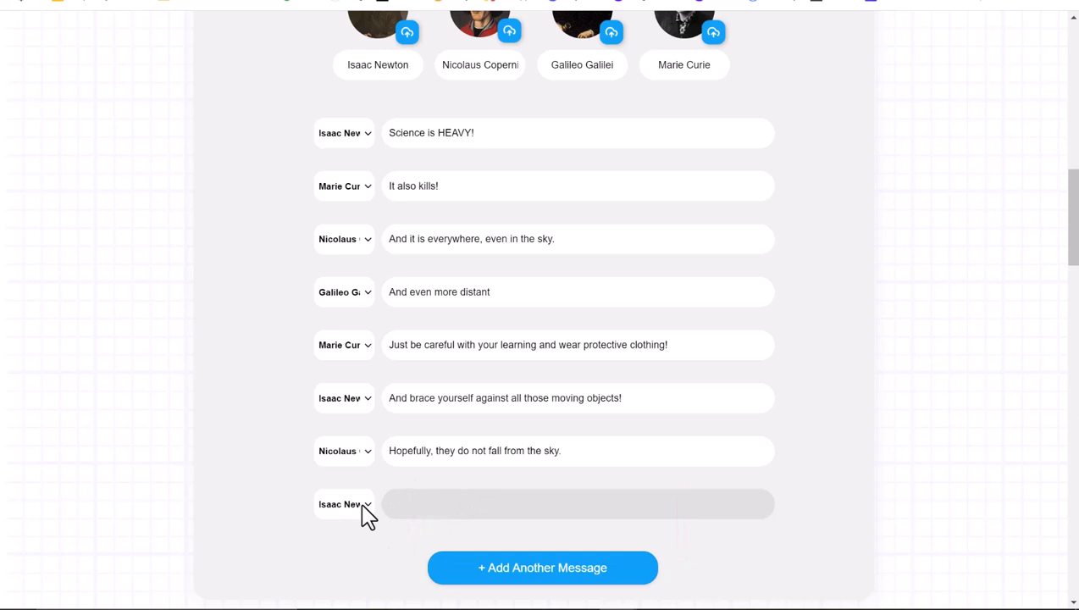
{"action": "left_click", "coordinate": [367, 508]}
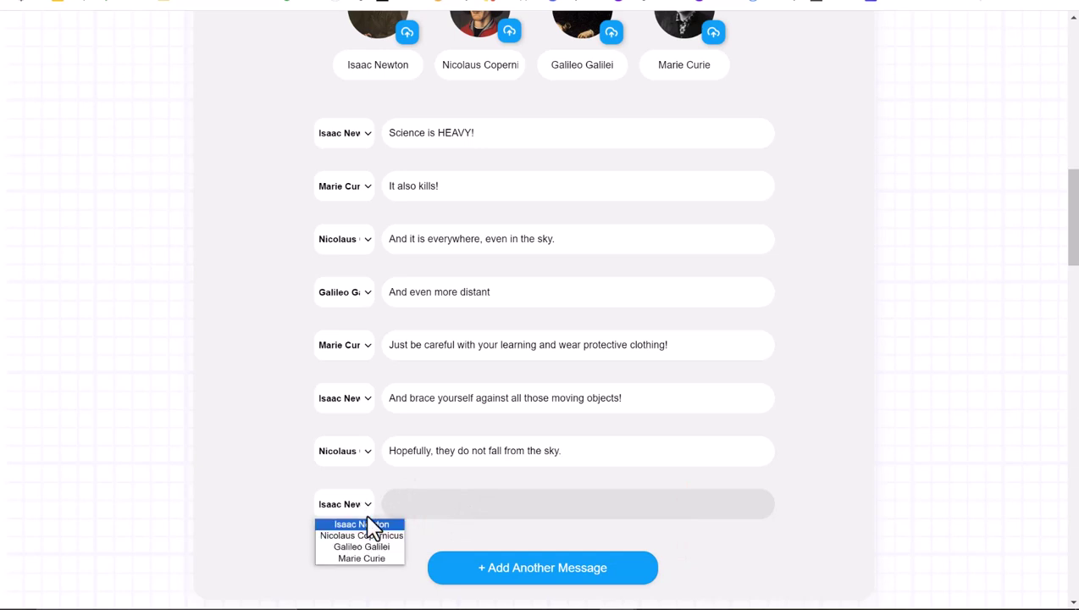
{"action": "left_click", "coordinate": [363, 546]}
{"action": "left_click", "coordinate": [412, 504]}
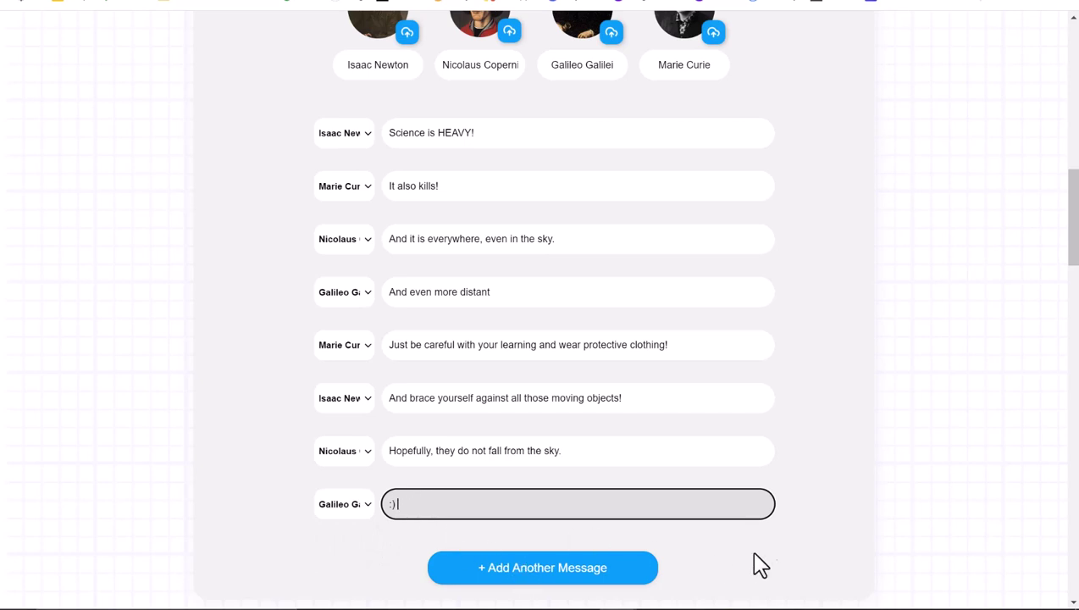
{"action": "left_click", "coordinate": [833, 544]}
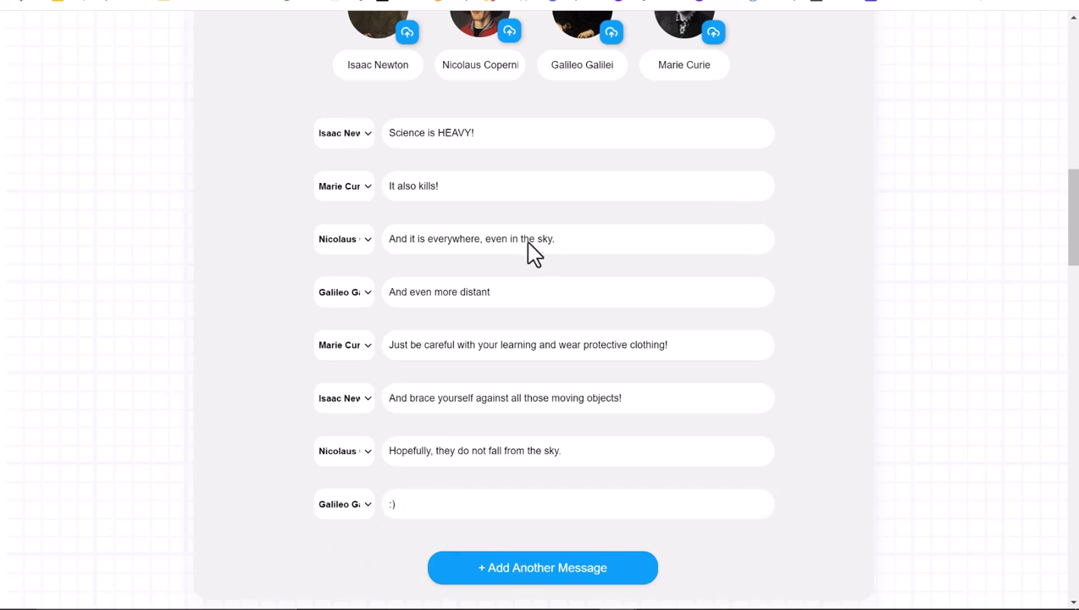
{"action": "scroll", "coordinate": [527, 252], "scroll_direction": "up", "scroll_amount": 4}
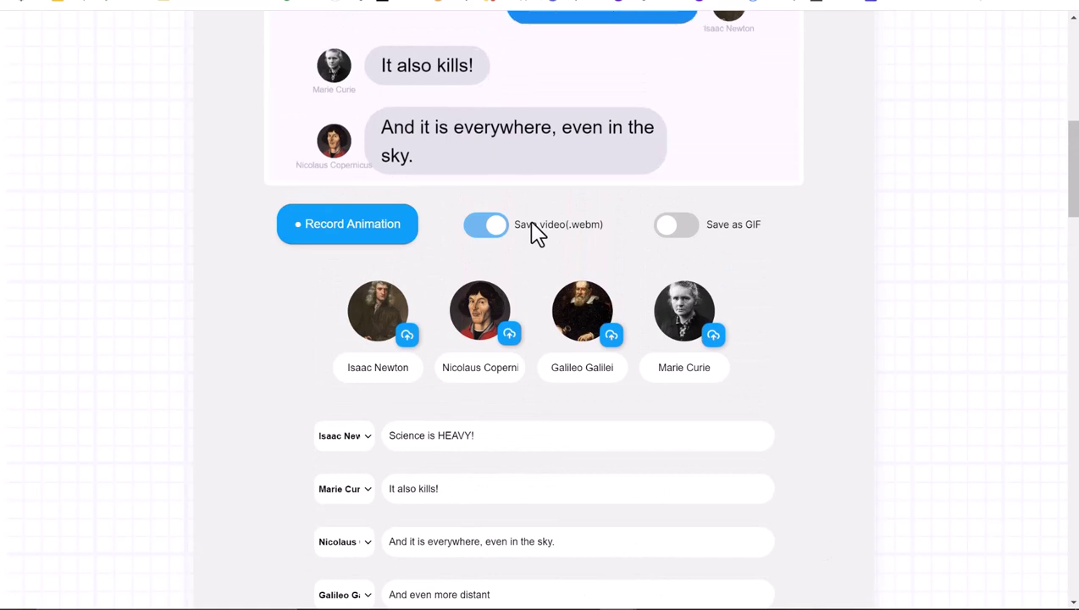
- Switch on the Save as GIF toggle alongside the .webm video export
{"action": "scroll", "coordinate": [535, 233], "scroll_direction": "up", "scroll_amount": 1}
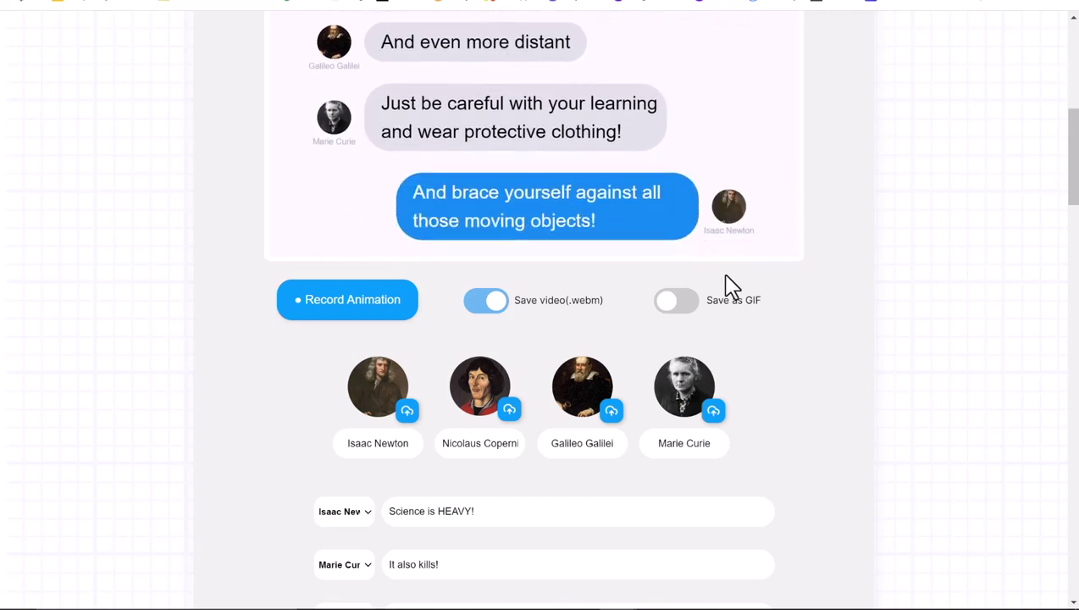
{"action": "left_click", "coordinate": [671, 310]}
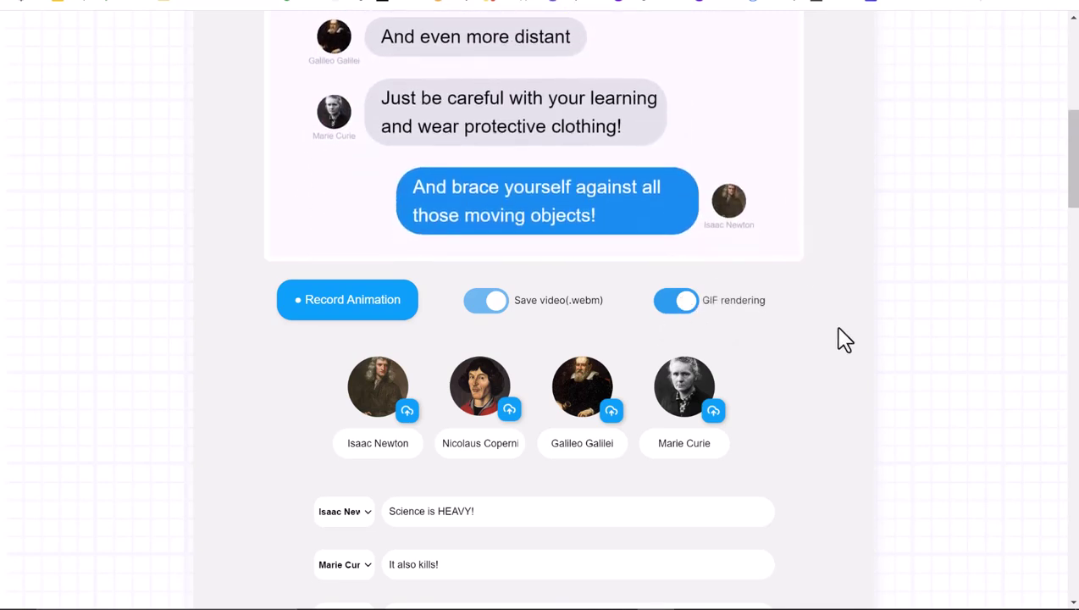
- Adjust the Delay time slider, finally settling it near the short end of its range
{"action": "scroll", "coordinate": [834, 342], "scroll_direction": "up", "scroll_amount": 5}
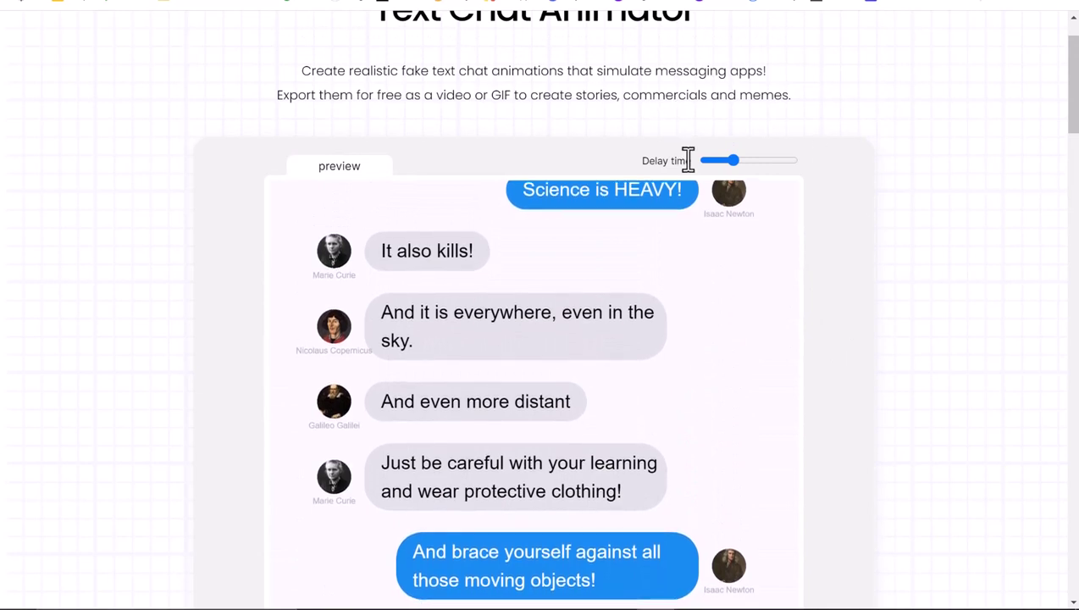
{"action": "left_click_drag", "start_coordinate": [725, 161], "coordinate": [714, 161]}
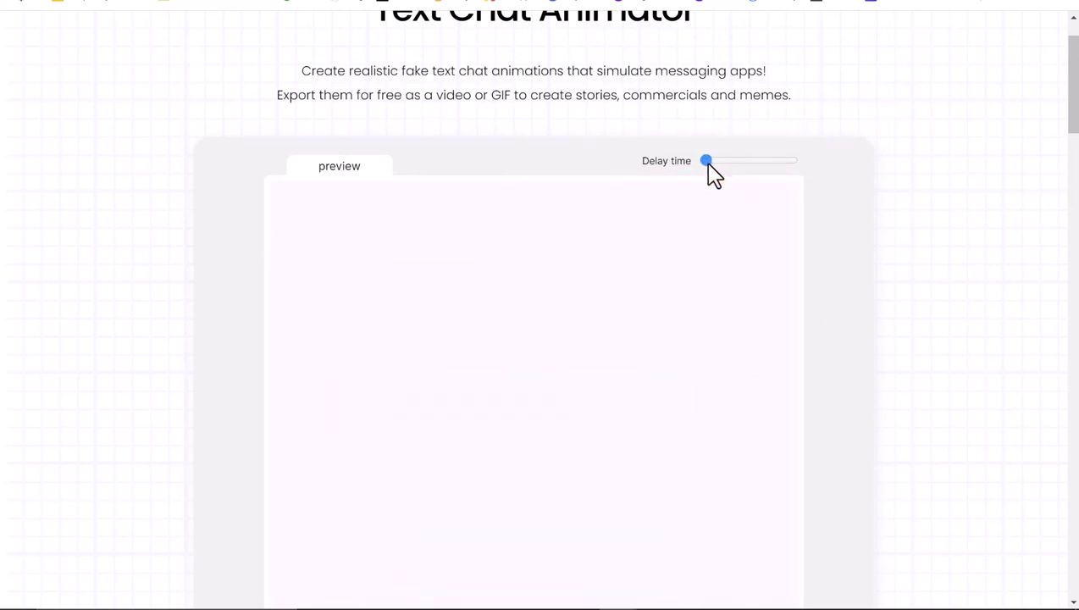
{"action": "scroll", "coordinate": [802, 257], "scroll_direction": "down", "scroll_amount": 5}
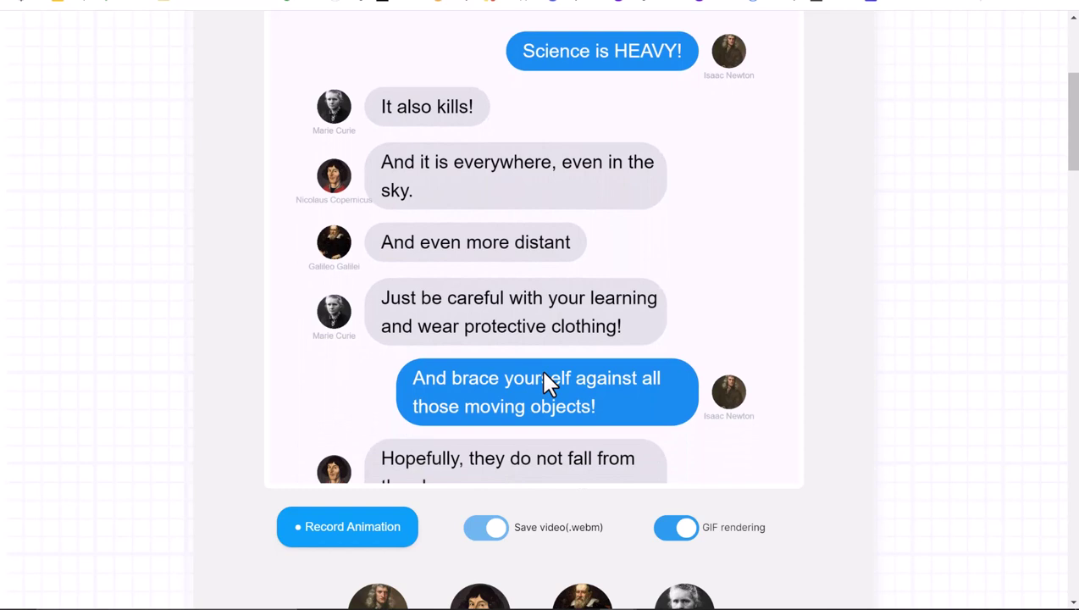
{"action": "scroll", "coordinate": [650, 320], "scroll_direction": "up", "scroll_amount": 3}
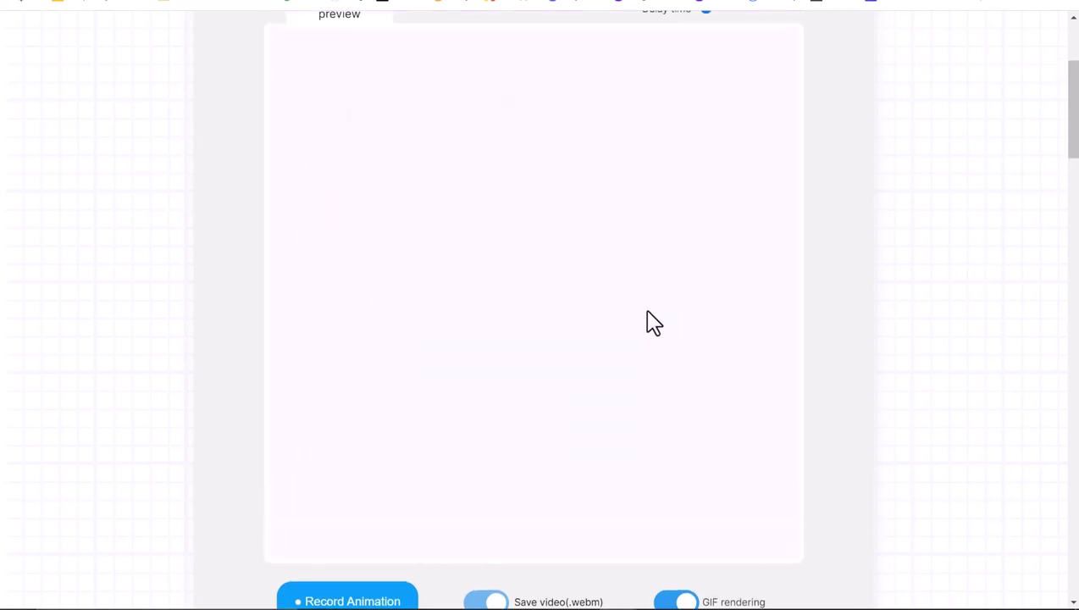
{"action": "left_click_drag", "start_coordinate": [702, 93], "coordinate": [797, 83]}
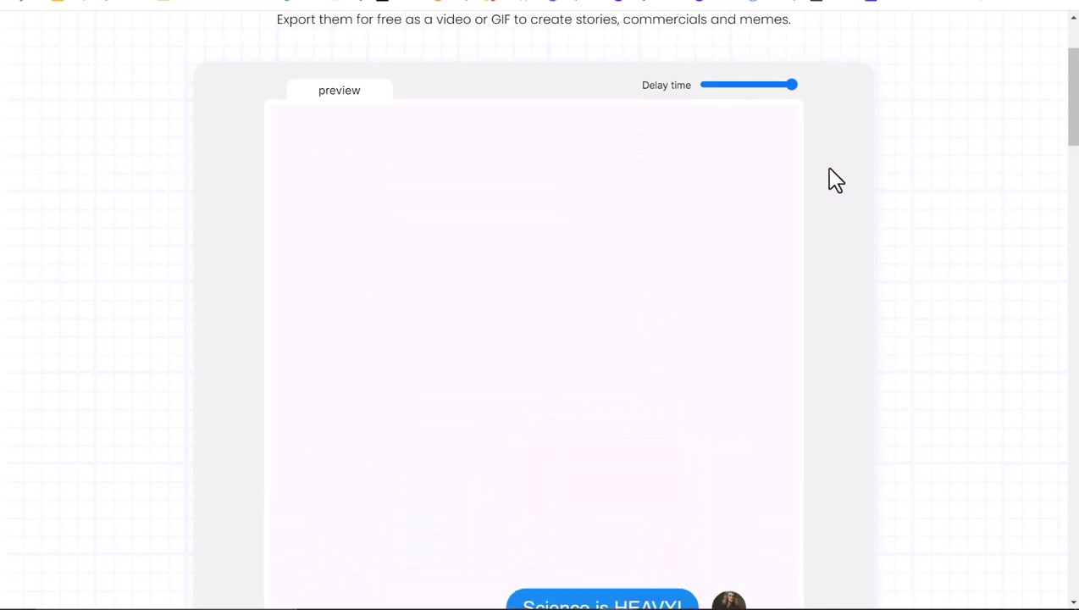
{"action": "scroll", "coordinate": [834, 180], "scroll_direction": "down", "scroll_amount": 2}
{"action": "scroll", "coordinate": [836, 169], "scroll_direction": "up", "scroll_amount": 2}
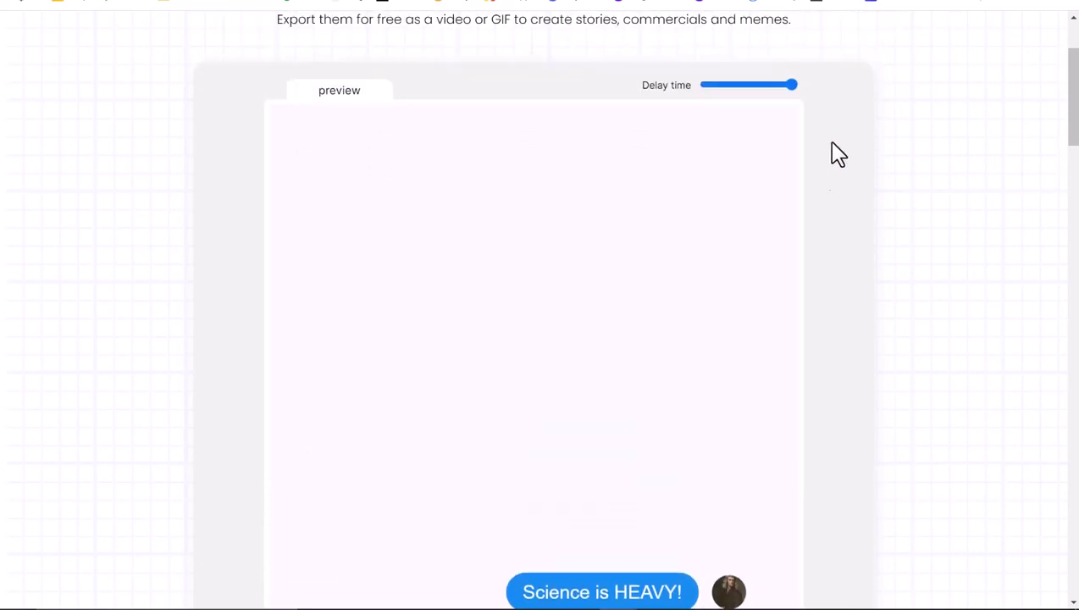
{"action": "left_click_drag", "start_coordinate": [772, 86], "coordinate": [720, 88]}
{"action": "scroll", "coordinate": [801, 167], "scroll_direction": "down", "scroll_amount": 4}
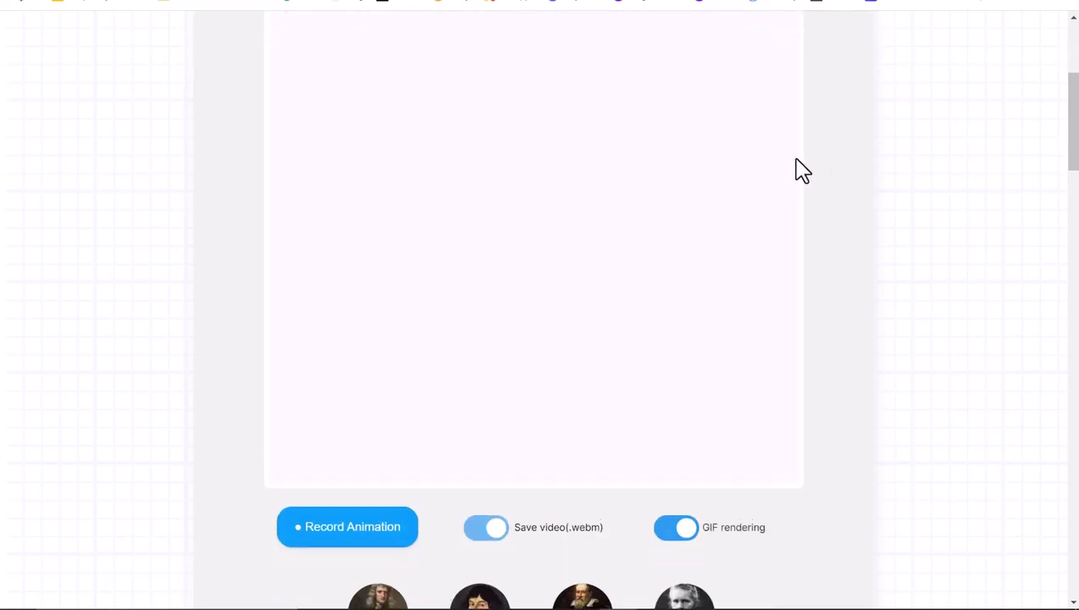
- Record the animation, saving the GIF as chat_animation and the video as chat_animation (1).webm
{"action": "left_click", "coordinate": [688, 378]}
{"action": "left_click", "coordinate": [674, 378]}
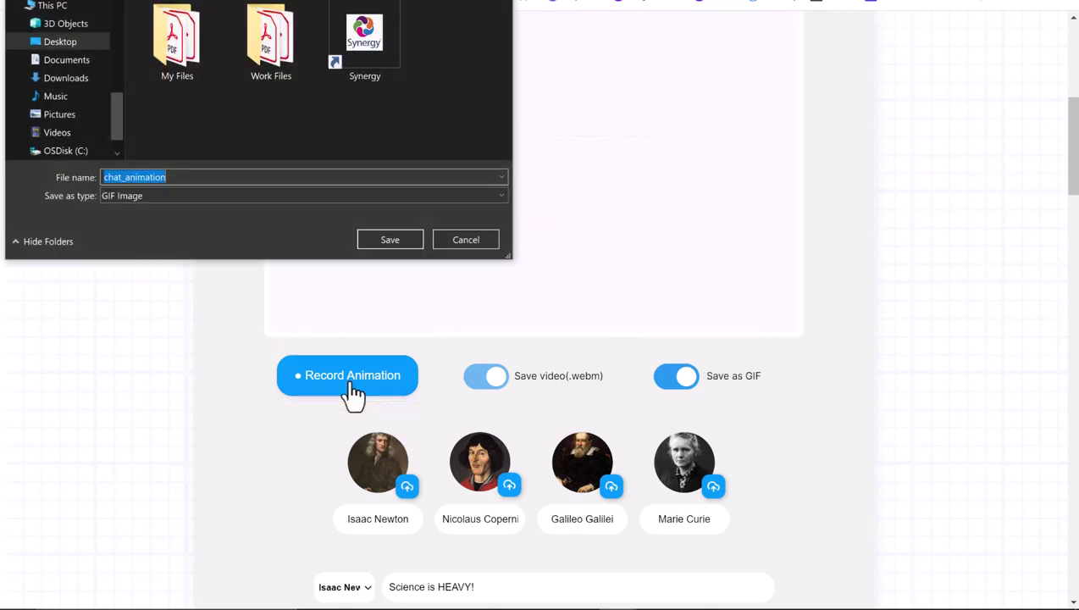
{"action": "key", "text": "Return"}
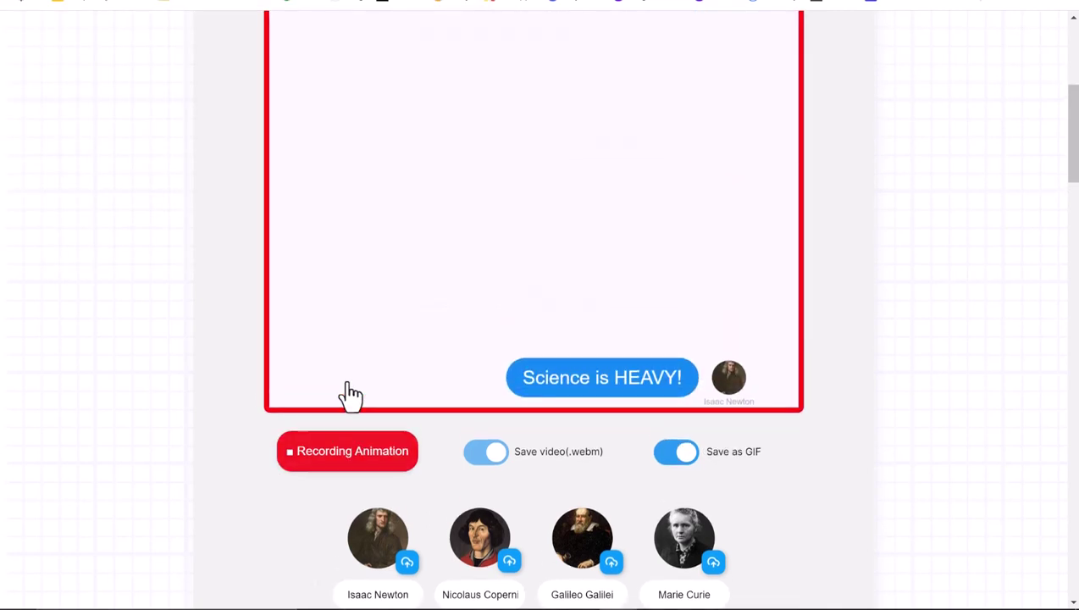
{"action": "scroll", "coordinate": [346, 392], "scroll_direction": "up", "scroll_amount": 2}
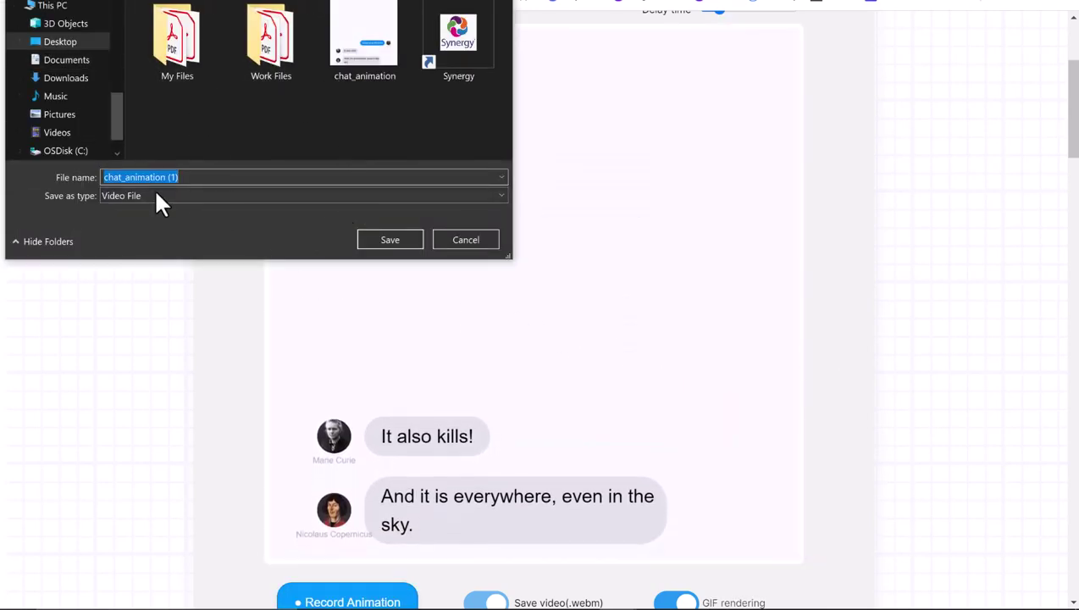
{"action": "left_click", "coordinate": [397, 239]}
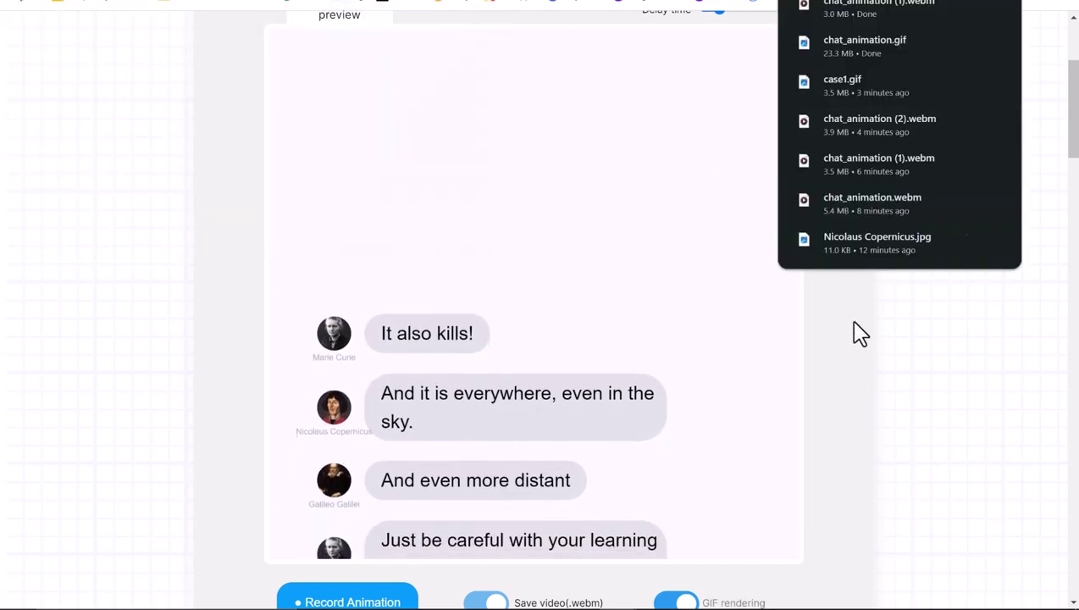
- Scroll through the page, then leave the browser for the desktop with the downloads list closed
{"action": "scroll", "coordinate": [864, 347], "scroll_direction": "down", "scroll_amount": 15}
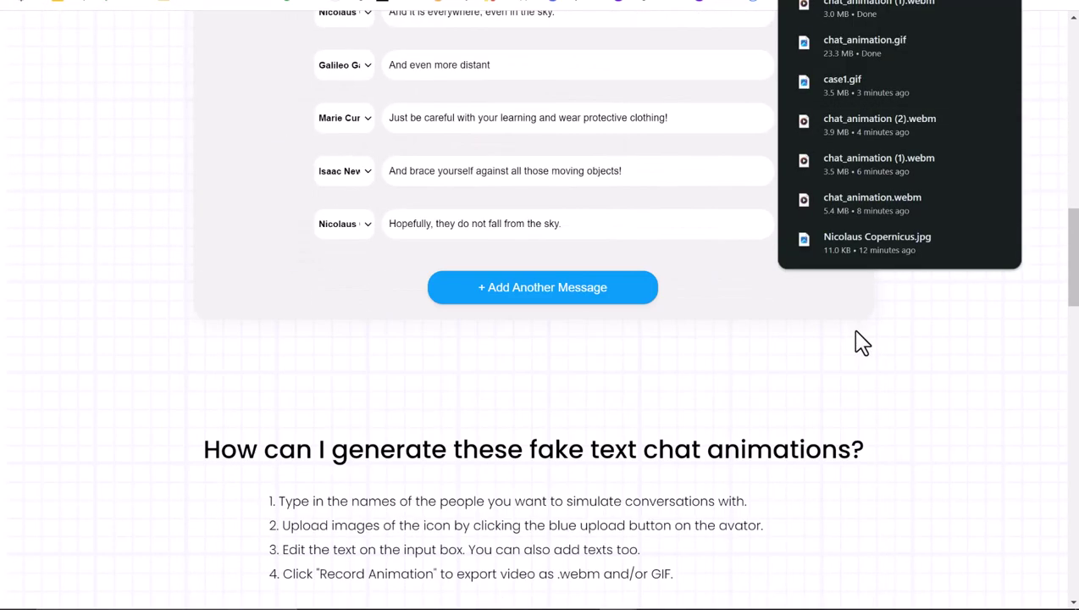
{"action": "scroll", "coordinate": [861, 342], "scroll_direction": "down", "scroll_amount": 4}
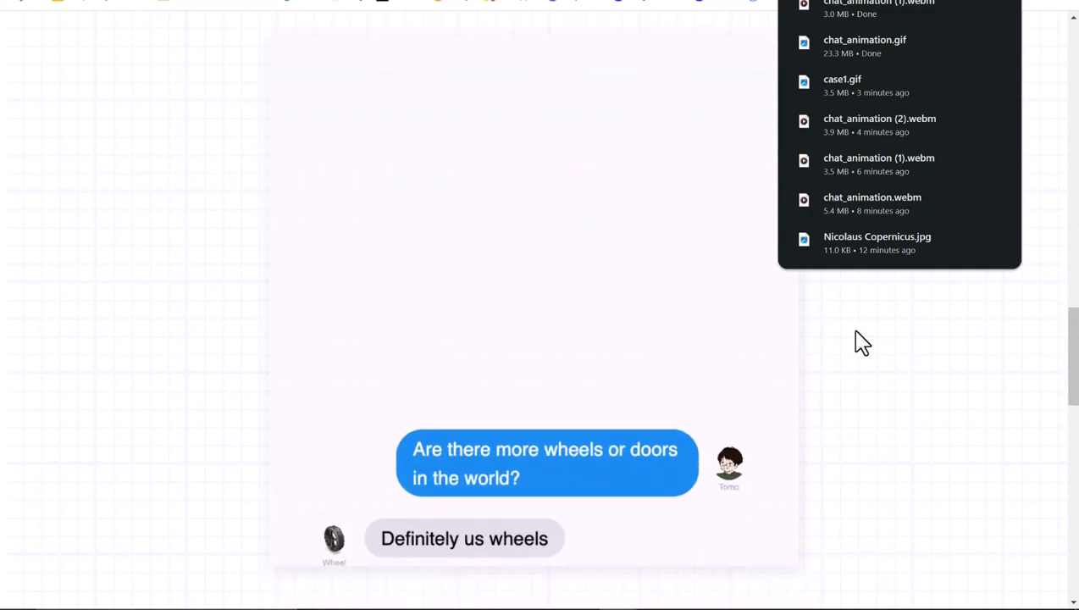
{"action": "scroll", "coordinate": [861, 342], "scroll_direction": "down", "scroll_amount": 2}
{"action": "scroll", "coordinate": [855, 337], "scroll_direction": "up", "scroll_amount": 20}
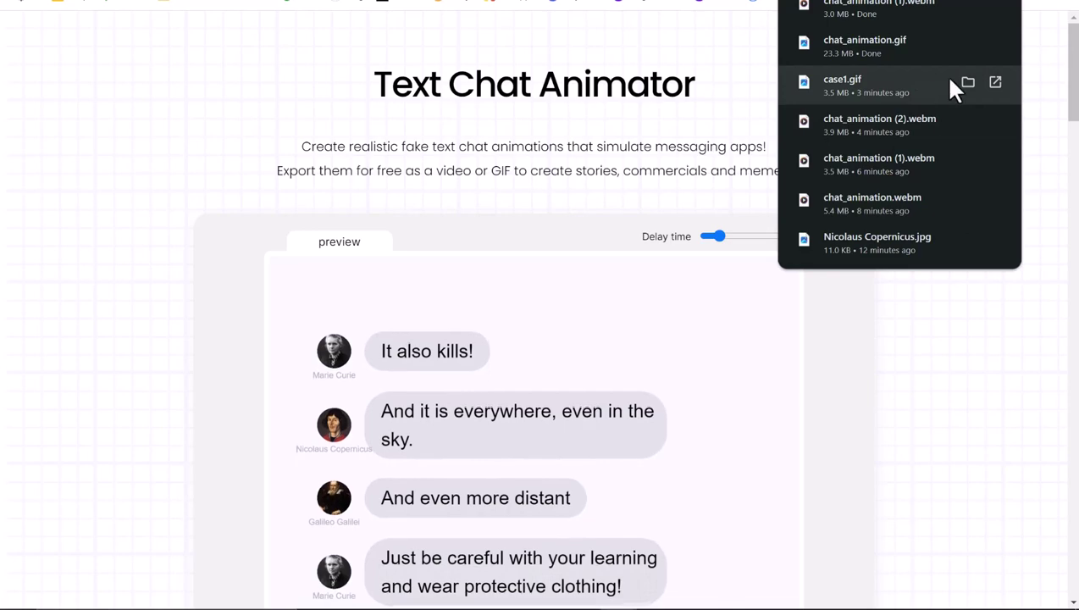
{"action": "key", "text": "super+d"}
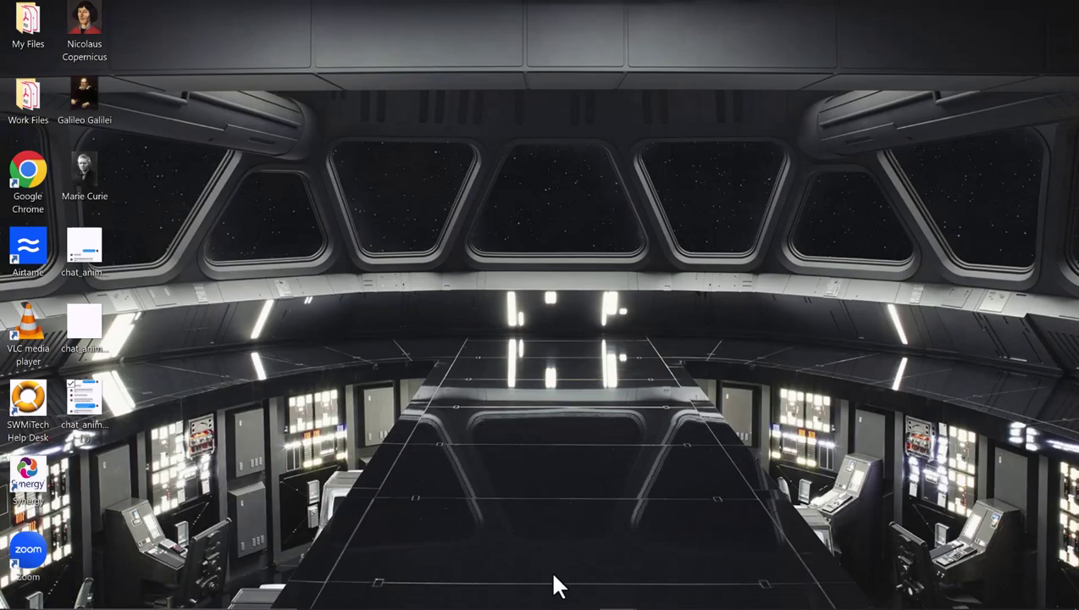
- Restore the Text Chat Animator page from the taskbar and scroll down to its preview
{"action": "left_click", "coordinate": [564, 589]}
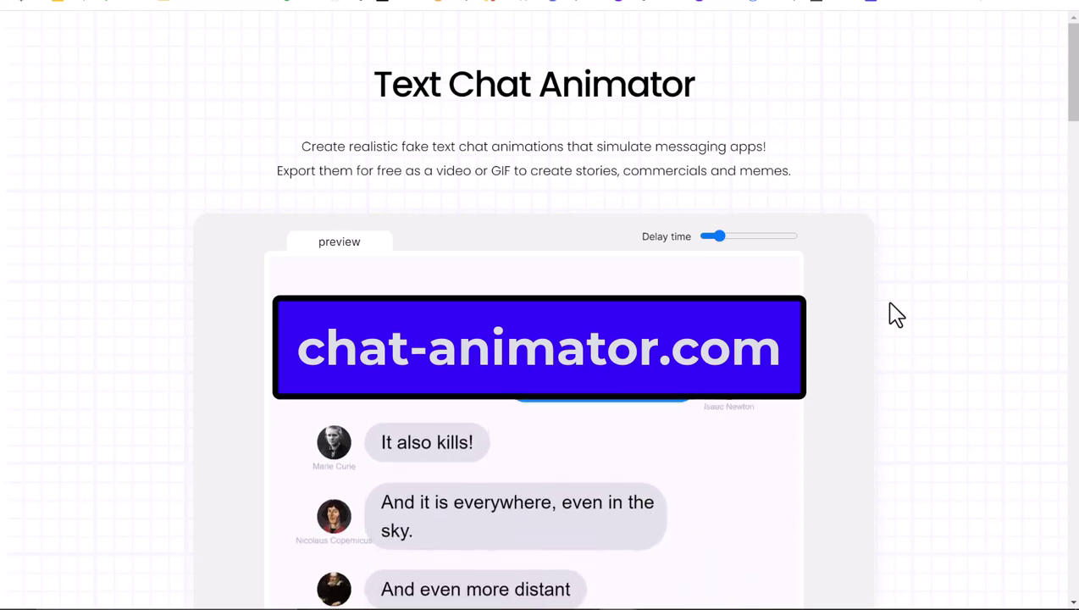
{"action": "scroll", "coordinate": [877, 345], "scroll_direction": "down", "scroll_amount": 1}
{"action": "scroll", "coordinate": [877, 345], "scroll_direction": "down", "scroll_amount": 2}
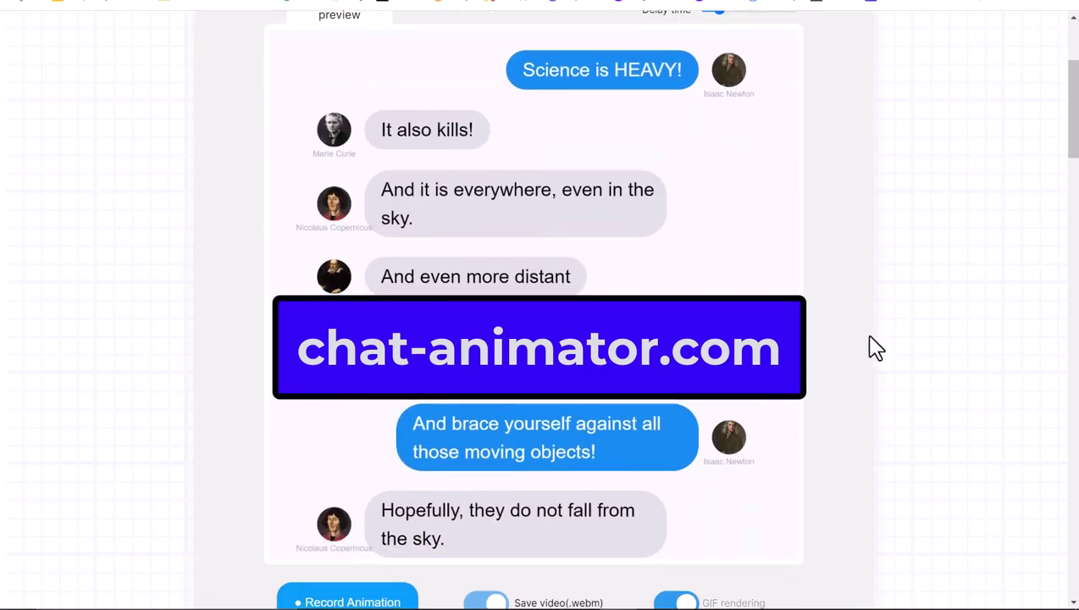